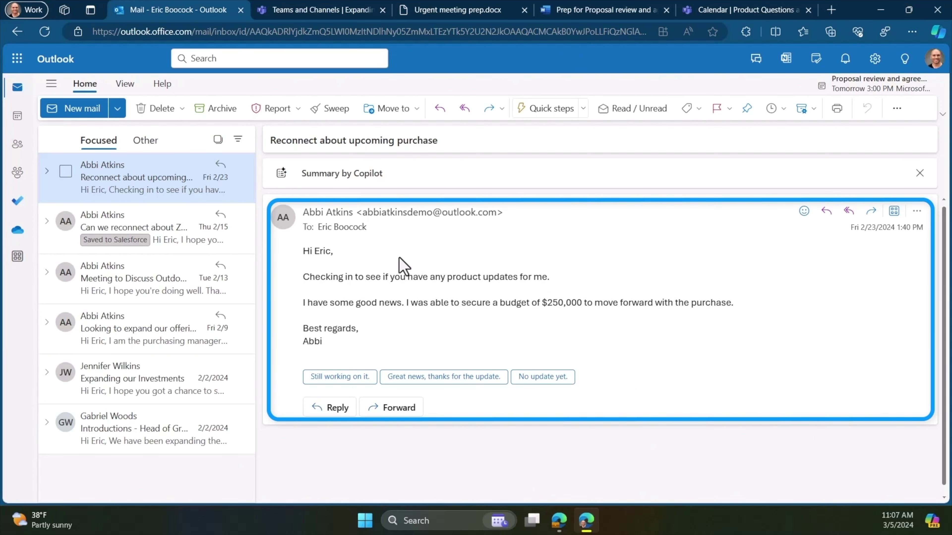
# Expand the Copilot summary of the purchase email and switch it to the version with Sales insights added
pyautogui.click(356, 178)
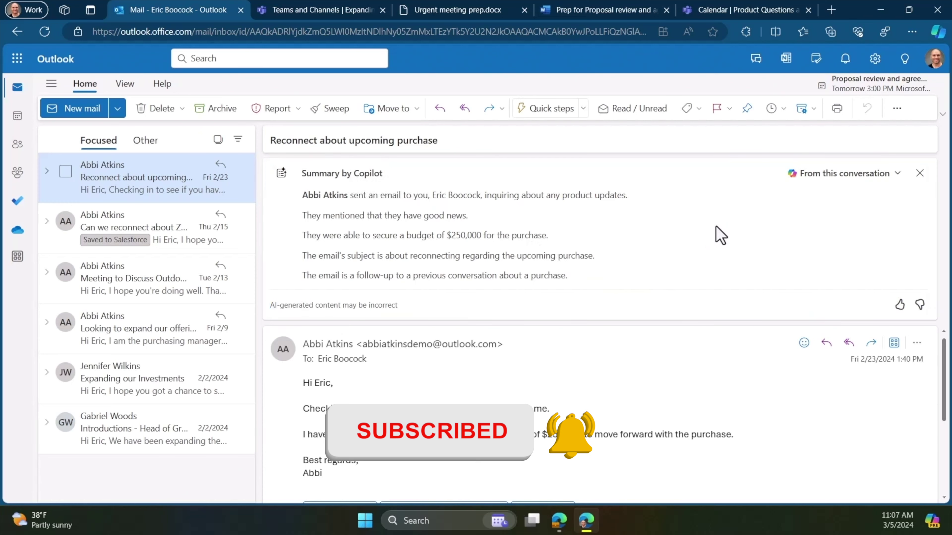
pyautogui.click(822, 187)
pyautogui.click(822, 219)
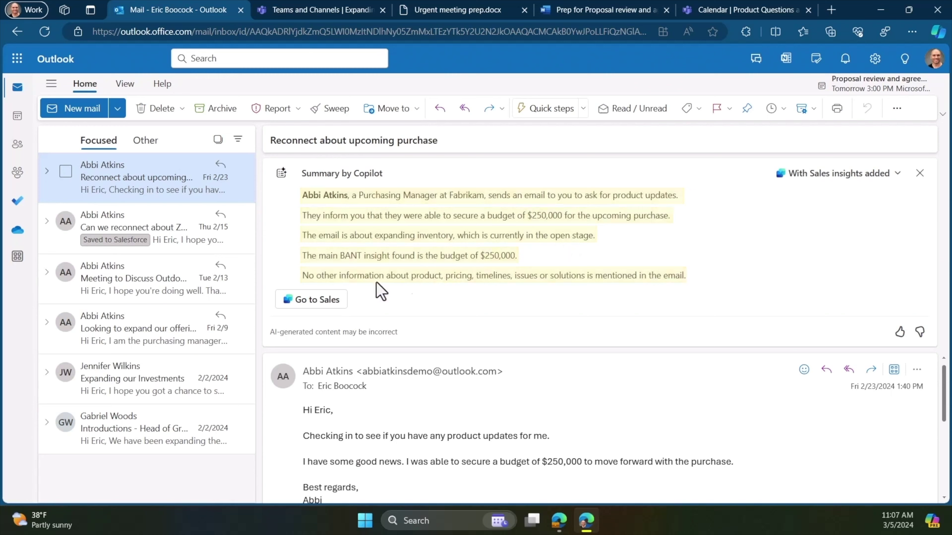
# Open the email's Copilot for Sales details and review the key sales info, suggested actions, contacts, opportunities, accounts and connected channels
pyautogui.click(321, 310)
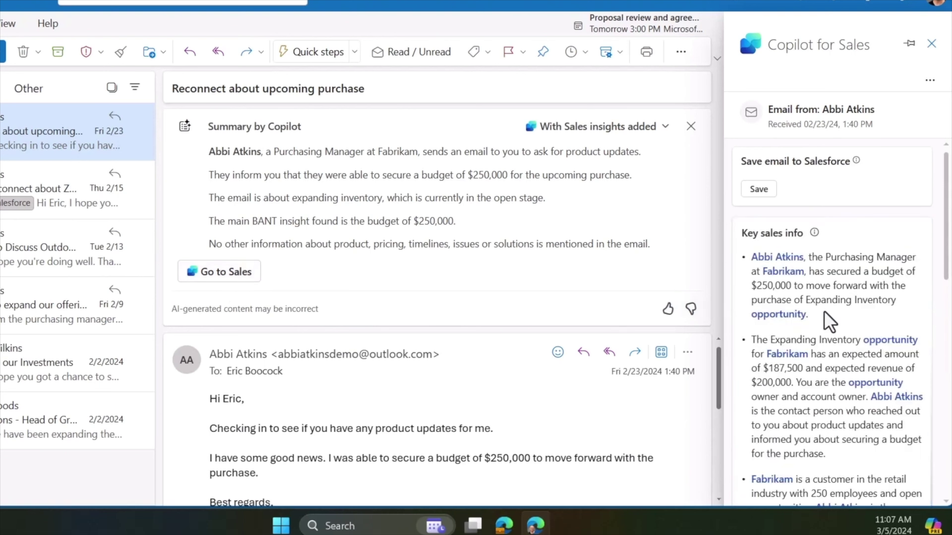
pyautogui.scroll(-2, 832, 313)
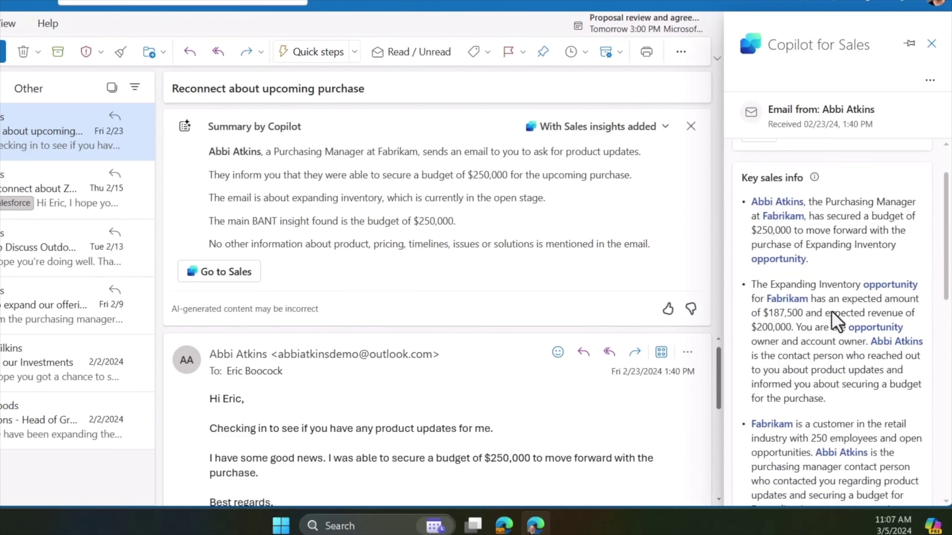
pyautogui.scroll(-2, 832, 313)
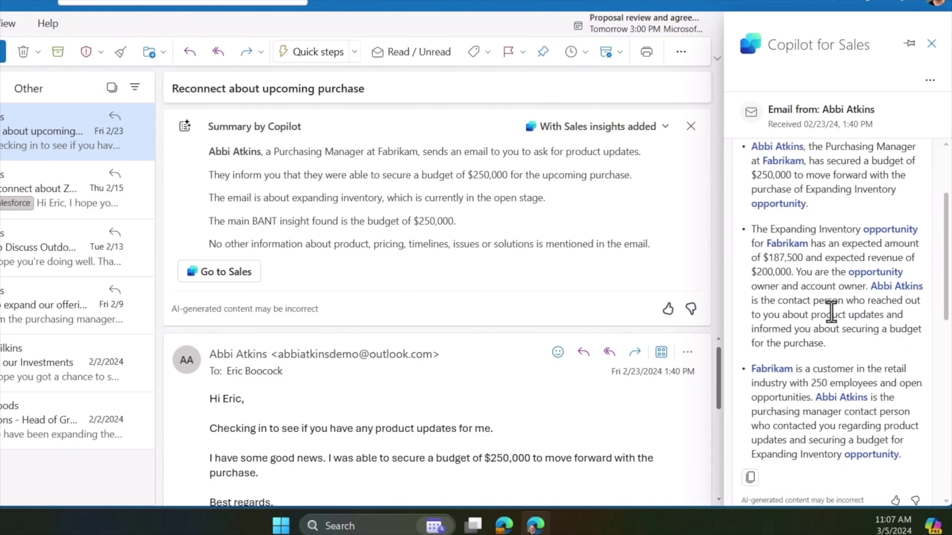
pyautogui.scroll(-10, 832, 313)
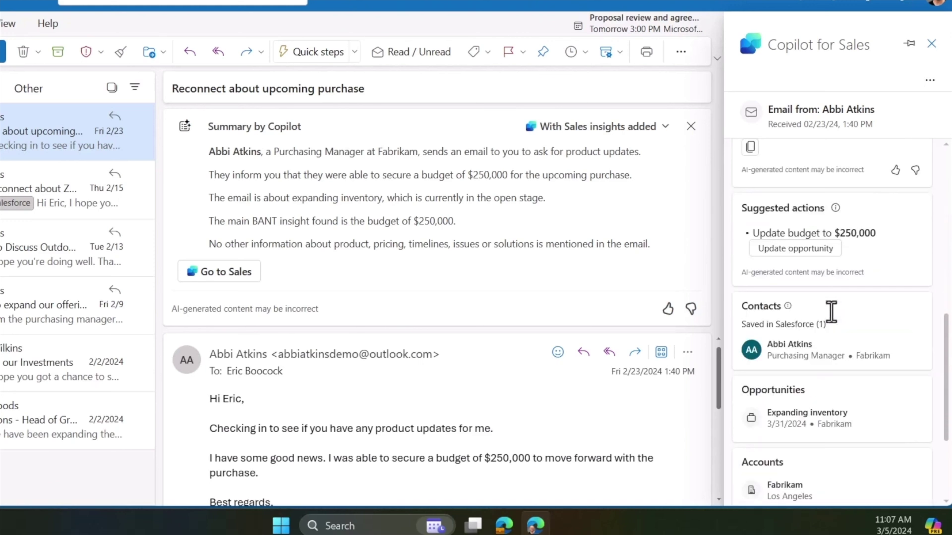
pyautogui.scroll(-4, 831, 313)
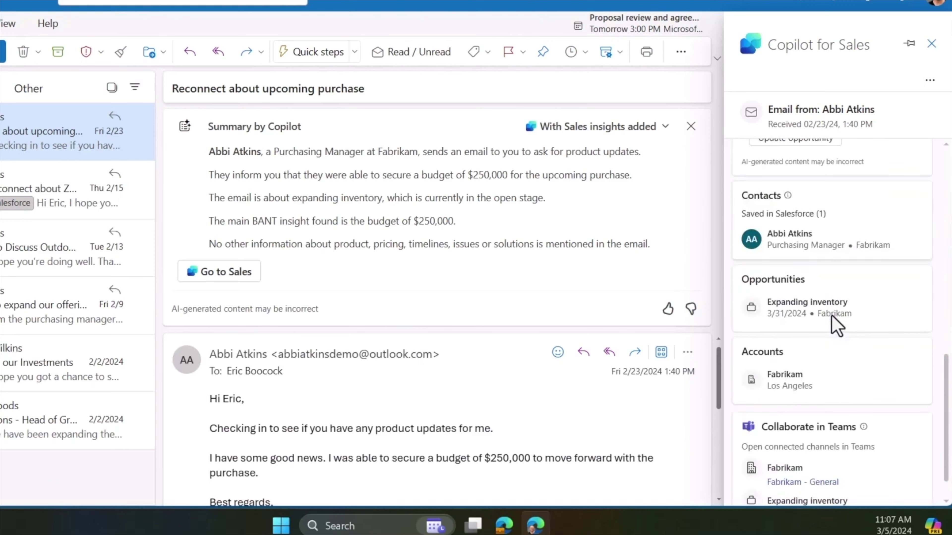
pyautogui.scroll(-1, 833, 330)
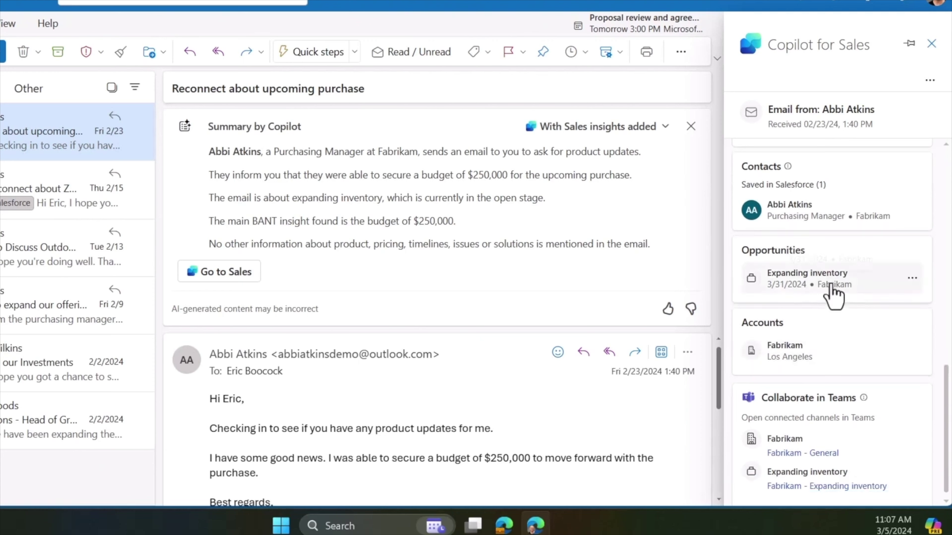
# Edit the Expanding inventory opportunity to mark the budget as confirmed and set the expected revenue to 250000, saving the update
pyautogui.click(901, 282)
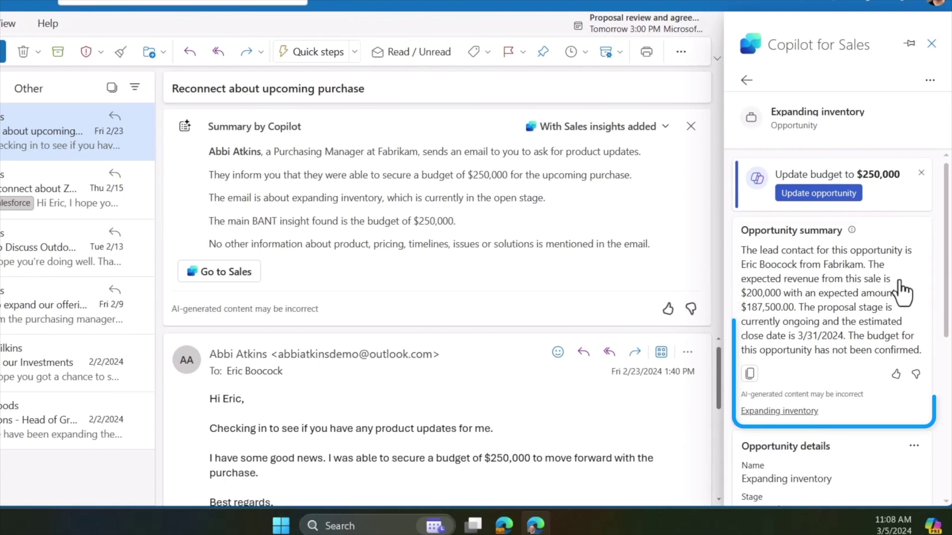
pyautogui.scroll(-5, 903, 288)
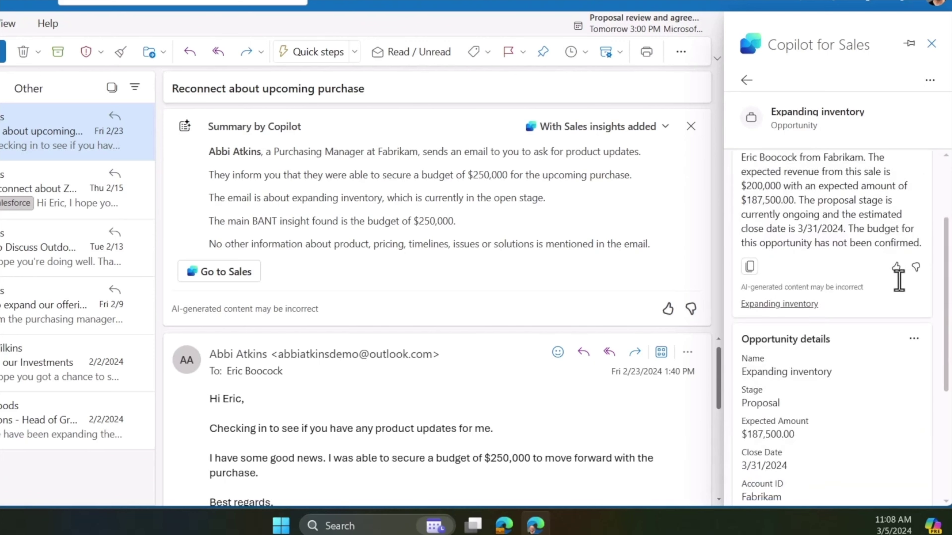
pyautogui.click(913, 232)
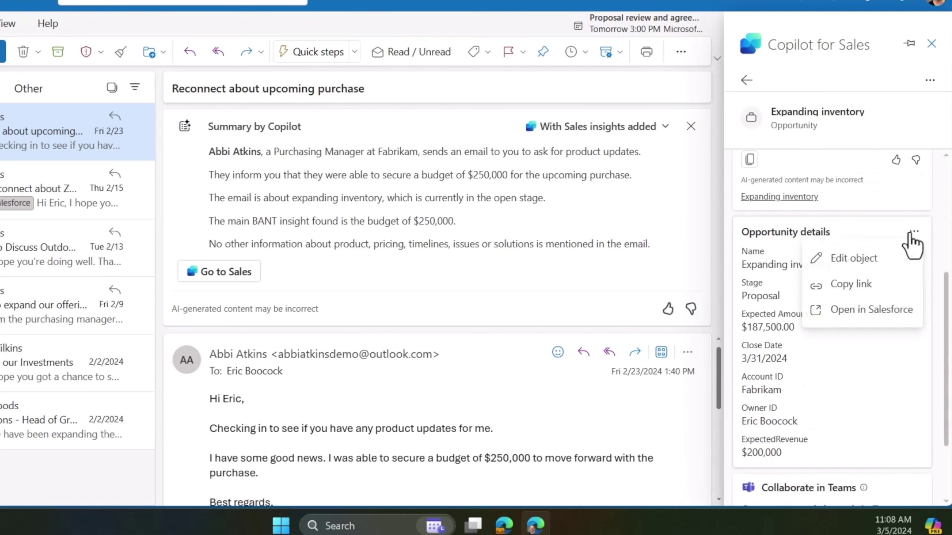
pyautogui.click(899, 262)
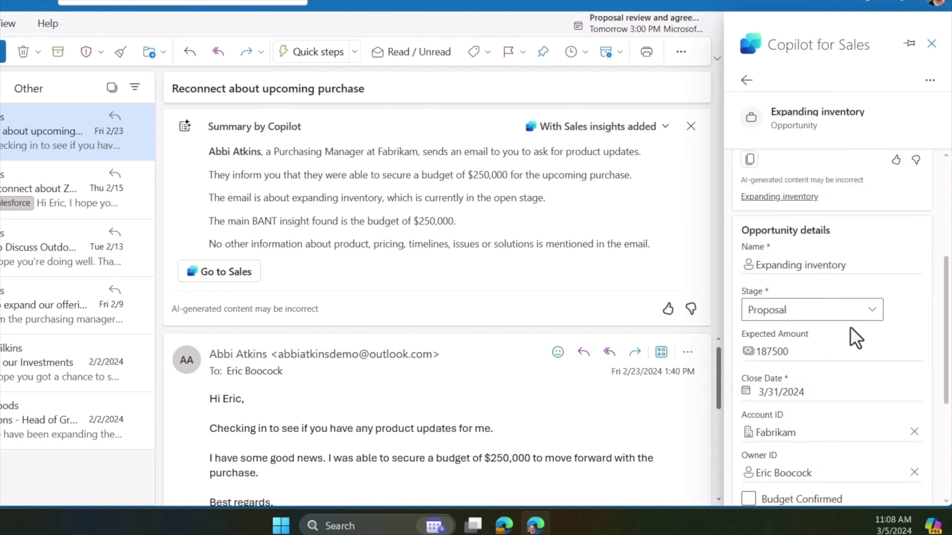
pyautogui.scroll(-3, 856, 334)
pyautogui.click(748, 392)
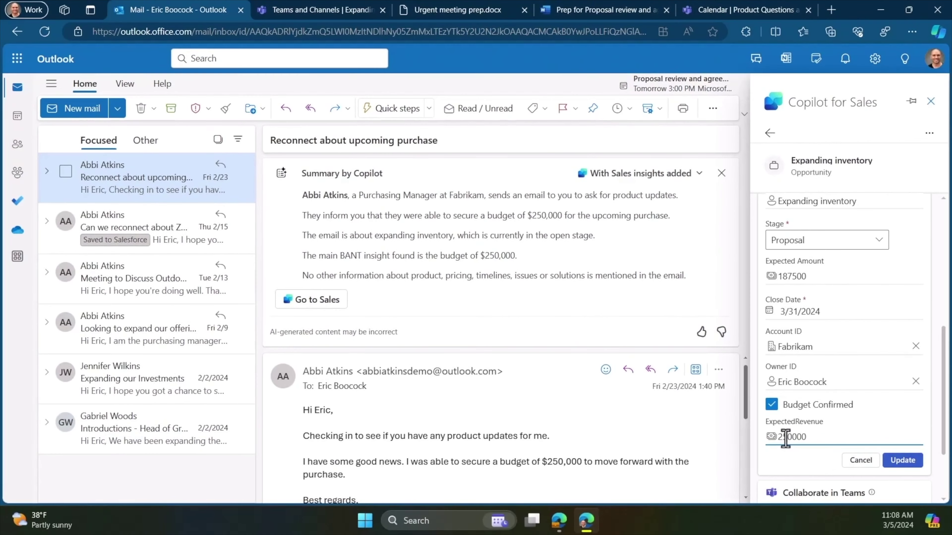
pyautogui.click(902, 460)
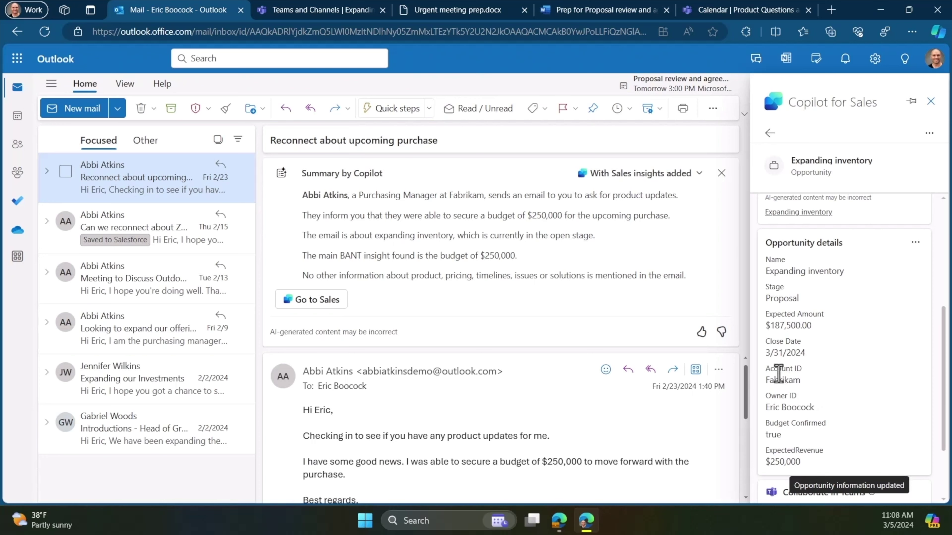
# Collapse the email summary and start a reply drafted by Copilot with the Make a proposal option
pyautogui.click(359, 182)
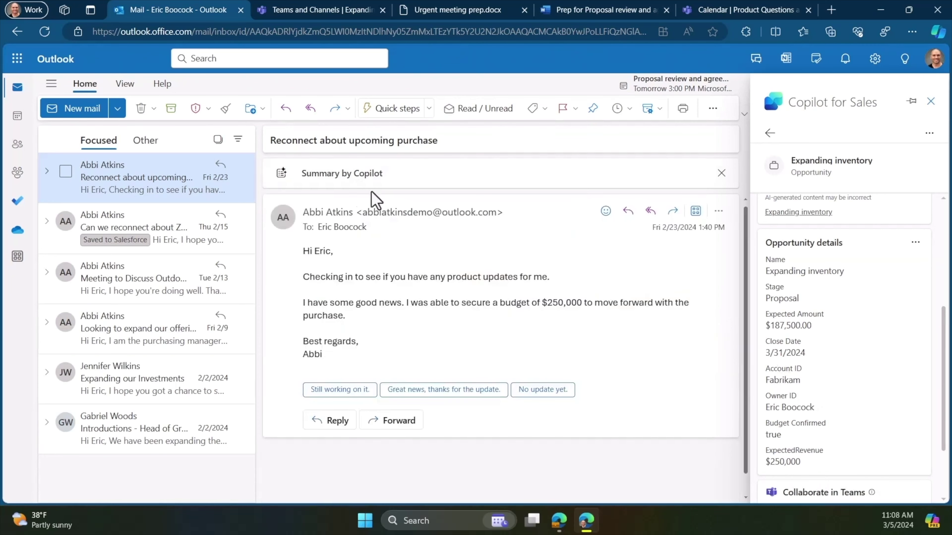
pyautogui.click(628, 213)
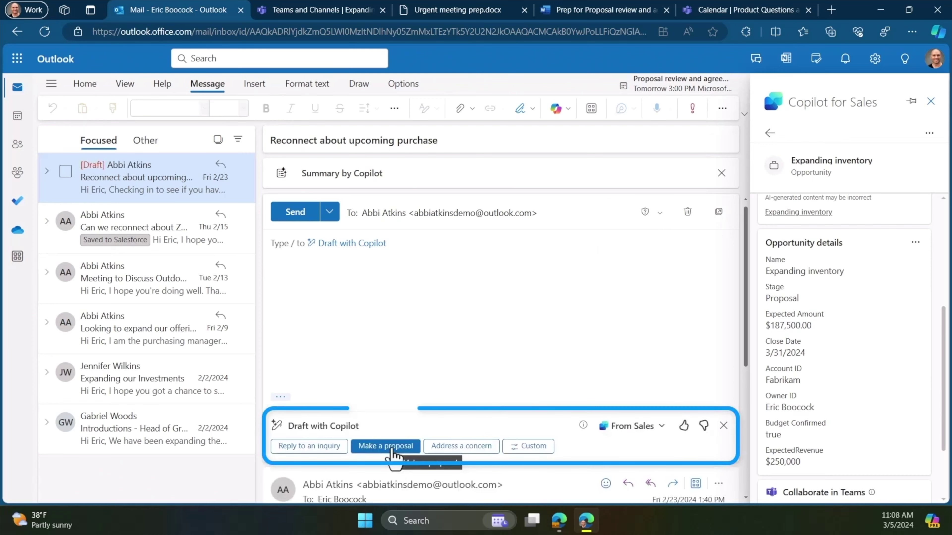
pyautogui.click(392, 447)
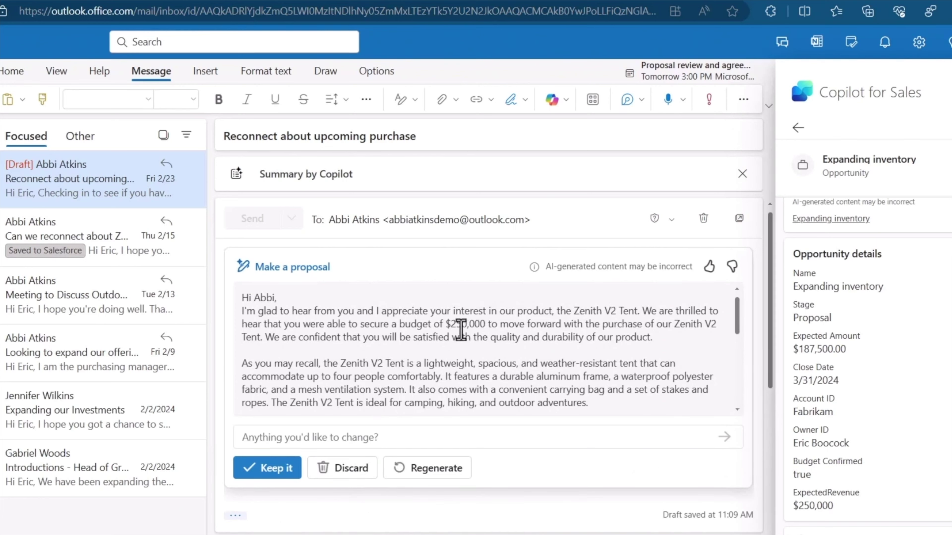
# Read through the generated proposal draft for the Zenith V2 Tent and keep it as the reply text
pyautogui.scroll(-2, 422, 374)
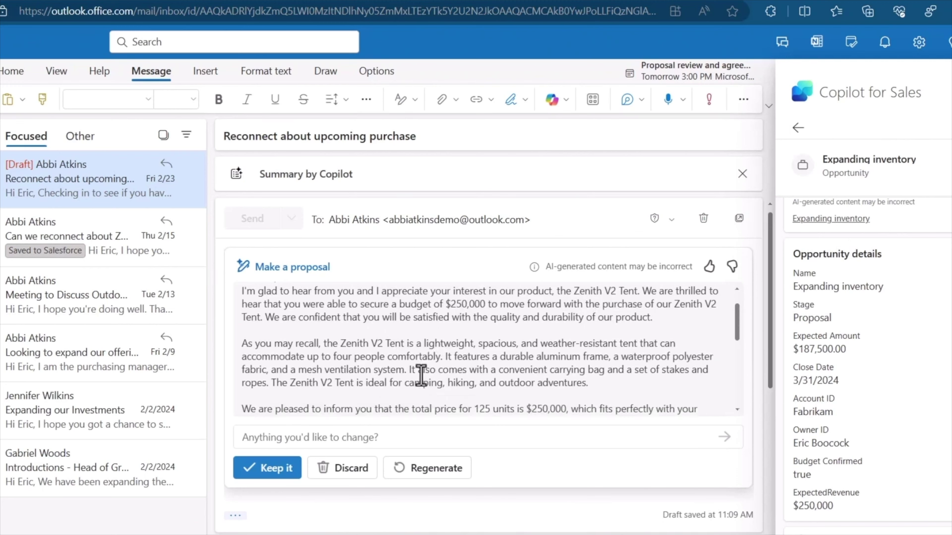
pyautogui.scroll(-1, 421, 376)
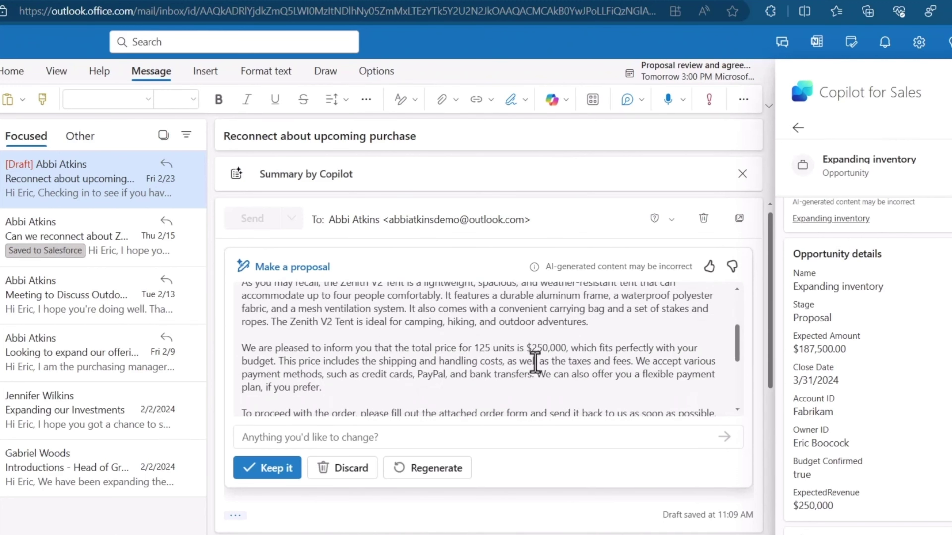
pyautogui.scroll(-2, 534, 363)
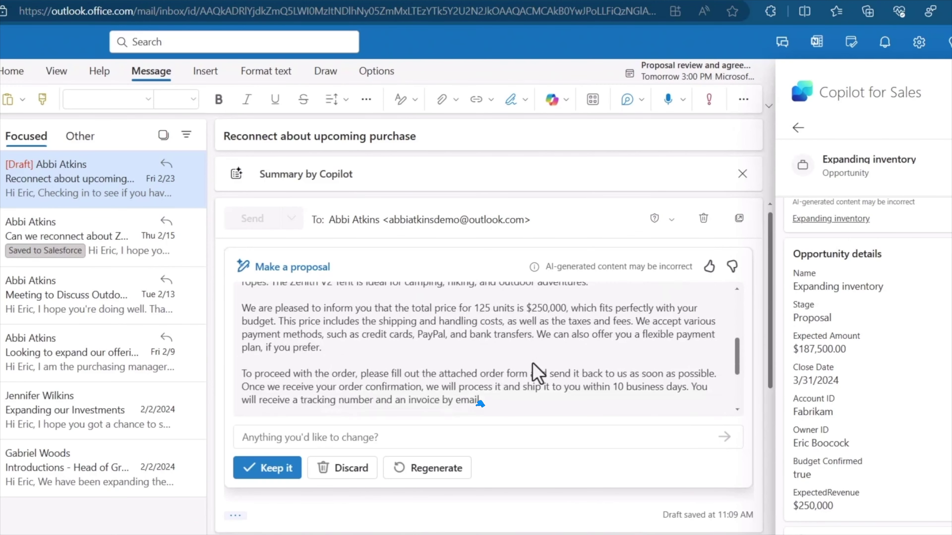
pyautogui.scroll(-2, 533, 365)
pyautogui.scroll(8, 533, 365)
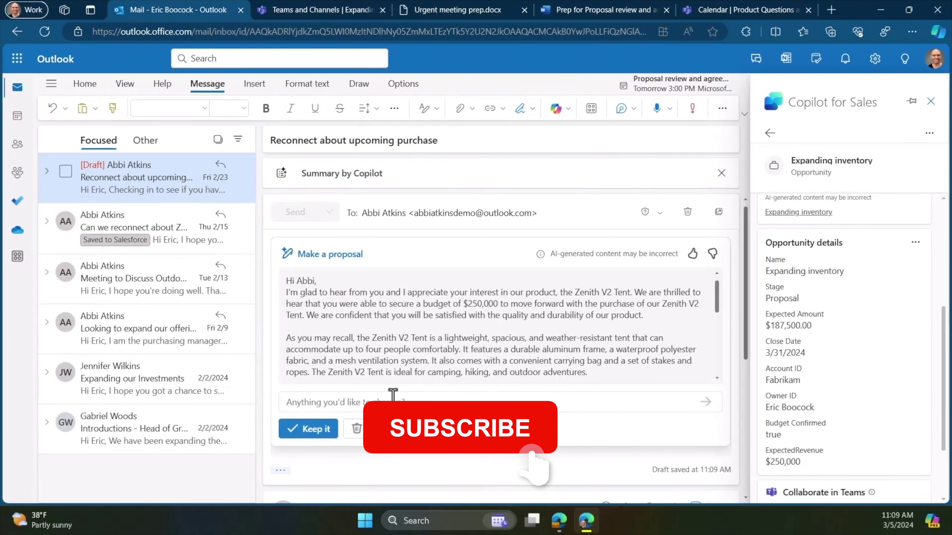
pyautogui.click(327, 429)
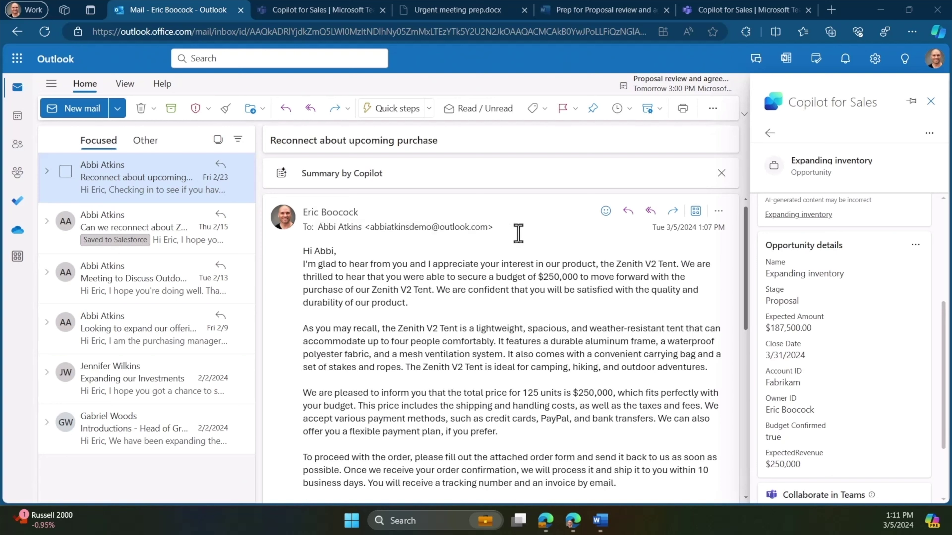
# Open the Expanding inventory deal room channel in Teams that is connected to the opportunity
pyautogui.scroll(-1, 837, 346)
pyautogui.scroll(-1, 837, 345)
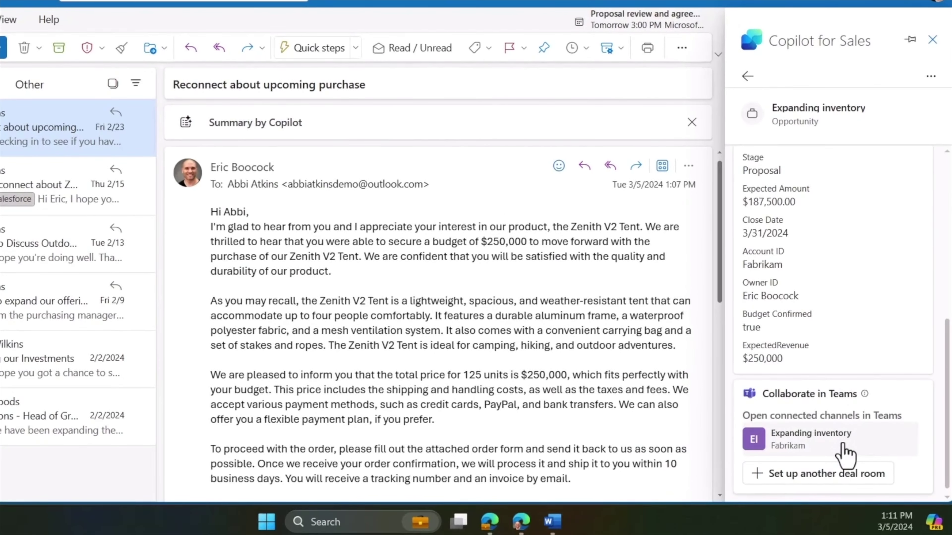
pyautogui.click(825, 439)
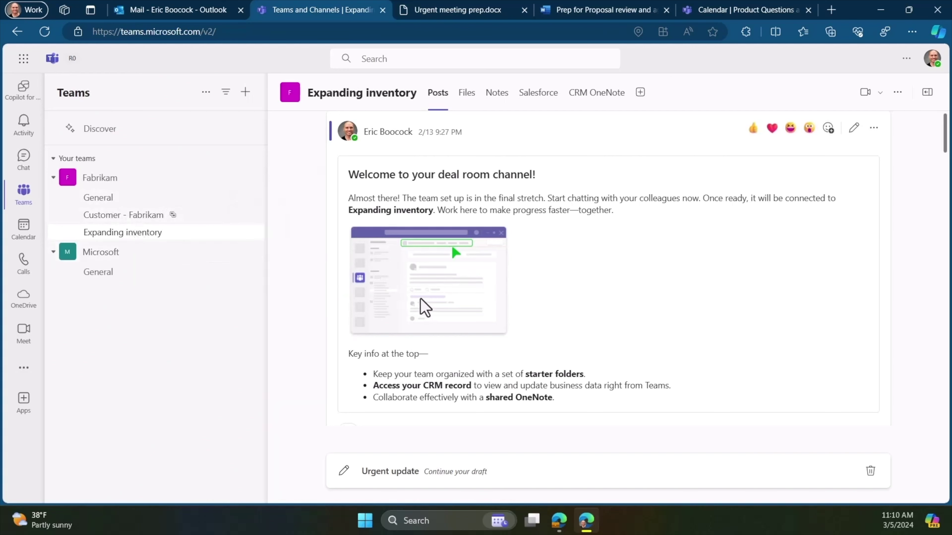
# Review the deal room posts, including the opportunity summary, the discovery call notes and the pitch deck announcement
pyautogui.scroll(-5, 545, 321)
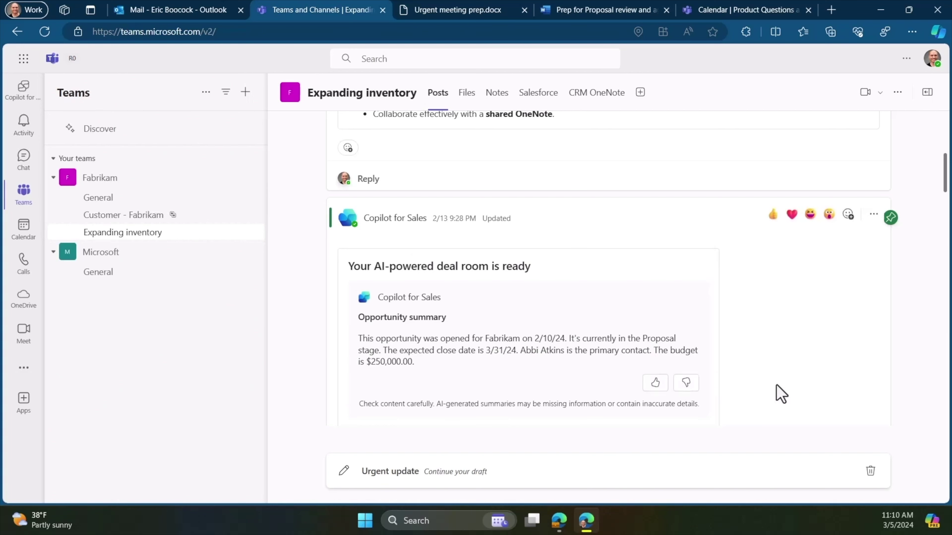
pyautogui.scroll(-9, 781, 393)
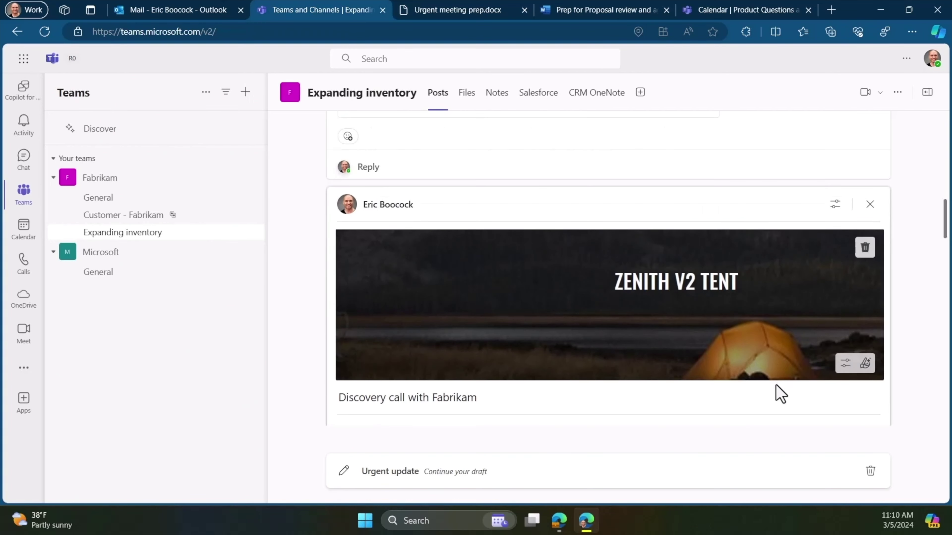
pyautogui.scroll(-10, 781, 394)
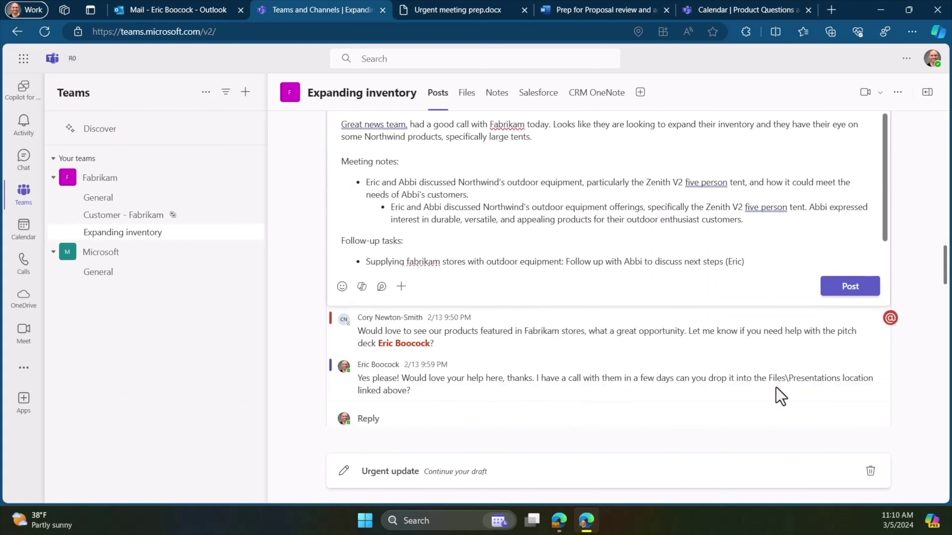
pyautogui.scroll(-6, 781, 395)
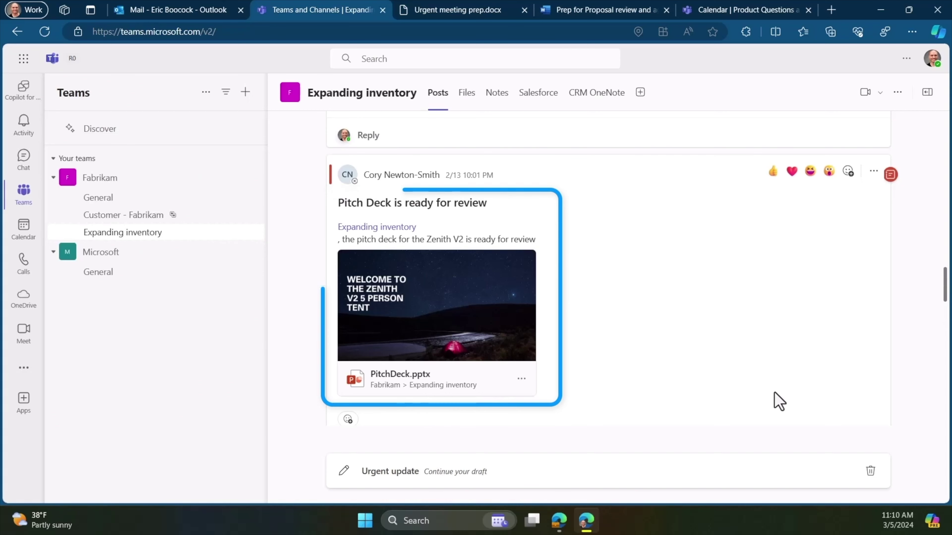
pyautogui.scroll(-10, 774, 392)
pyautogui.scroll(-8, 774, 393)
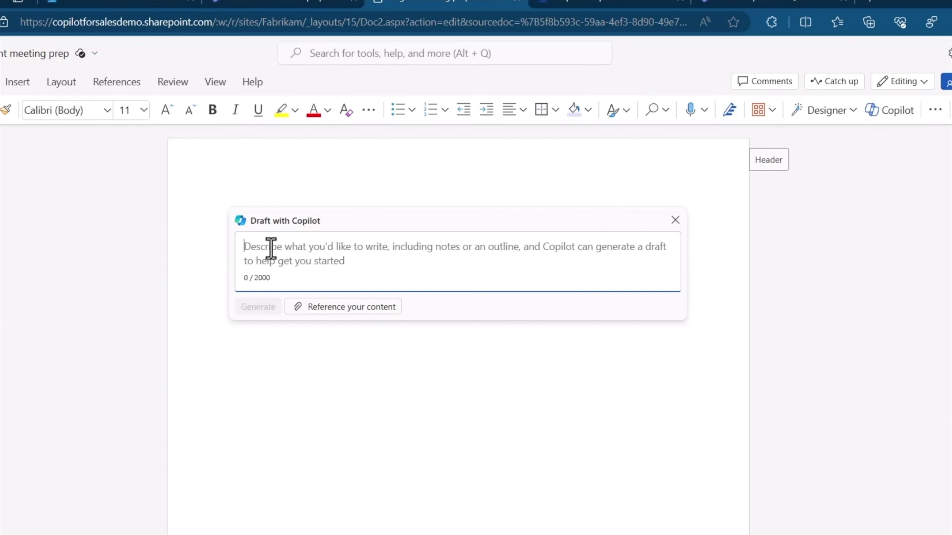
# In the Urgent meeting prep Word document, generate a Copilot draft from "Prepare for meeting" referencing the sales meeting Proposal review and agreement
pyautogui.write('Prepare for meeting')
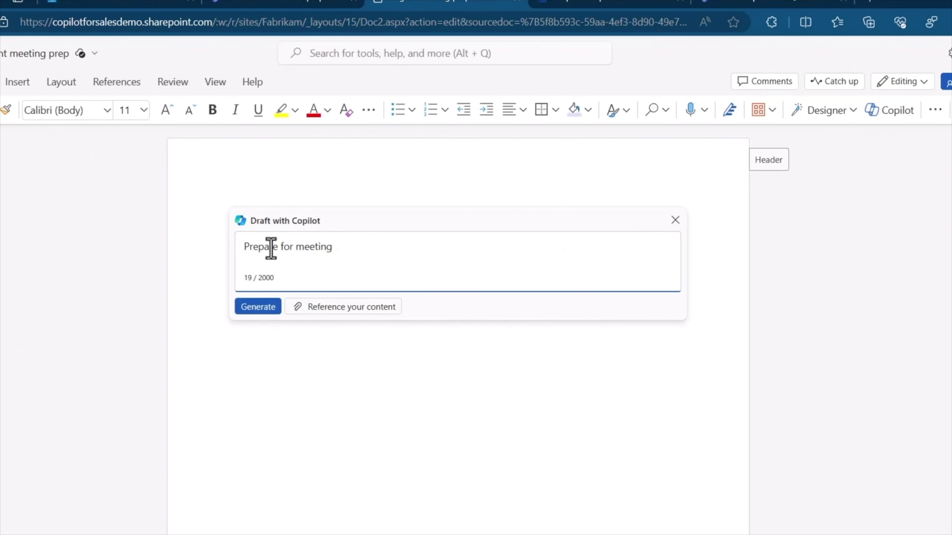
pyautogui.write(' /')
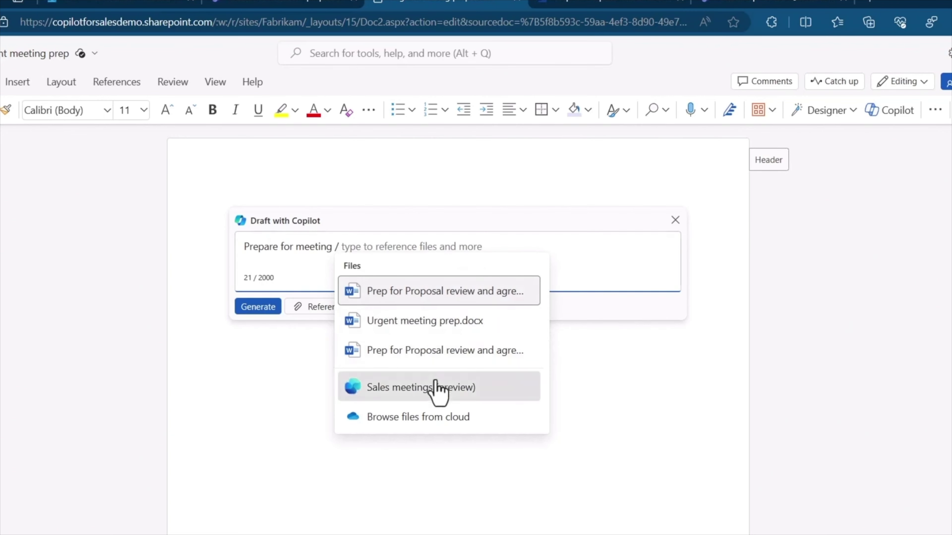
pyautogui.click(435, 388)
pyautogui.click(433, 300)
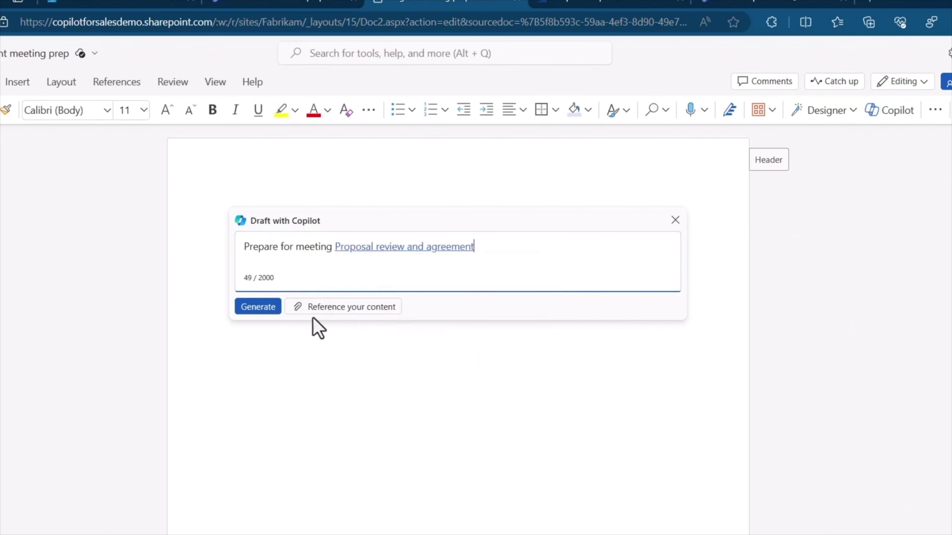
pyautogui.click(257, 306)
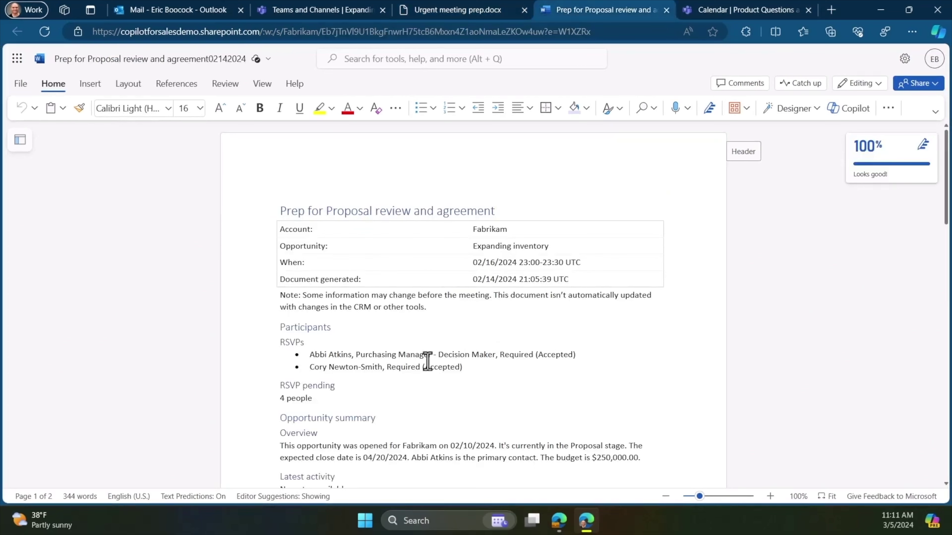
# Review the Proposal review and agreement prep document's participants, opportunity summary, open tasks and recent meeting insights
pyautogui.scroll(-1, 421, 379)
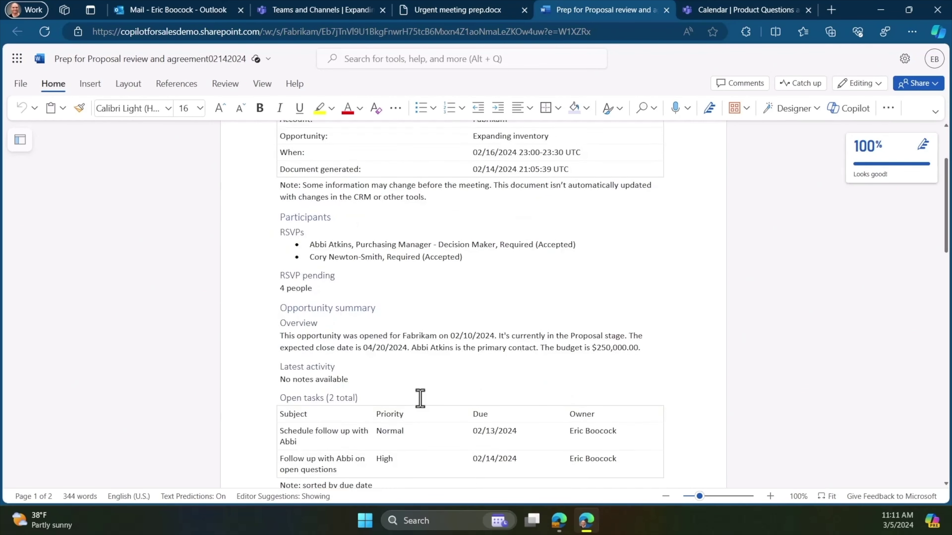
pyautogui.scroll(-2, 420, 398)
pyautogui.scroll(-6, 420, 399)
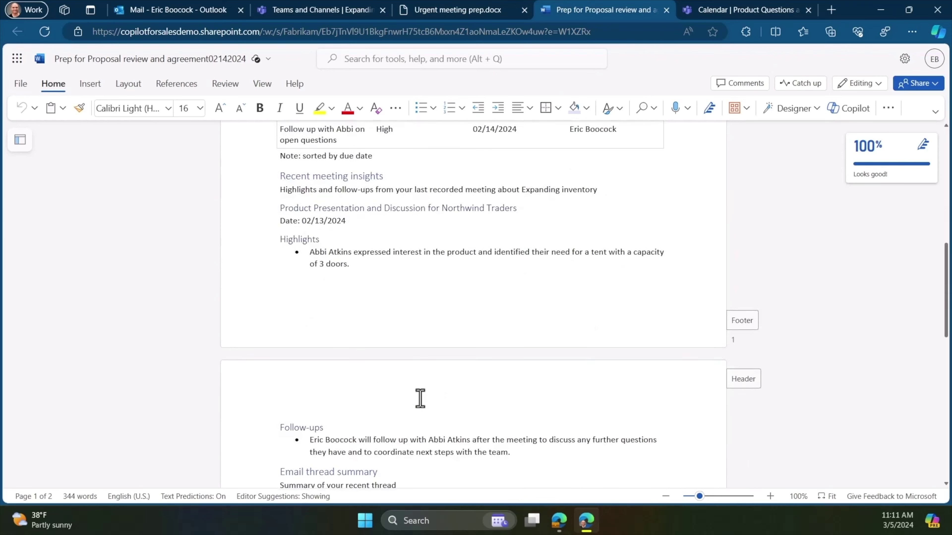
# Review the prep document's follow-ups, email thread summary, other open opportunities for Fabrikam and open cases
pyautogui.scroll(-4, 412, 435)
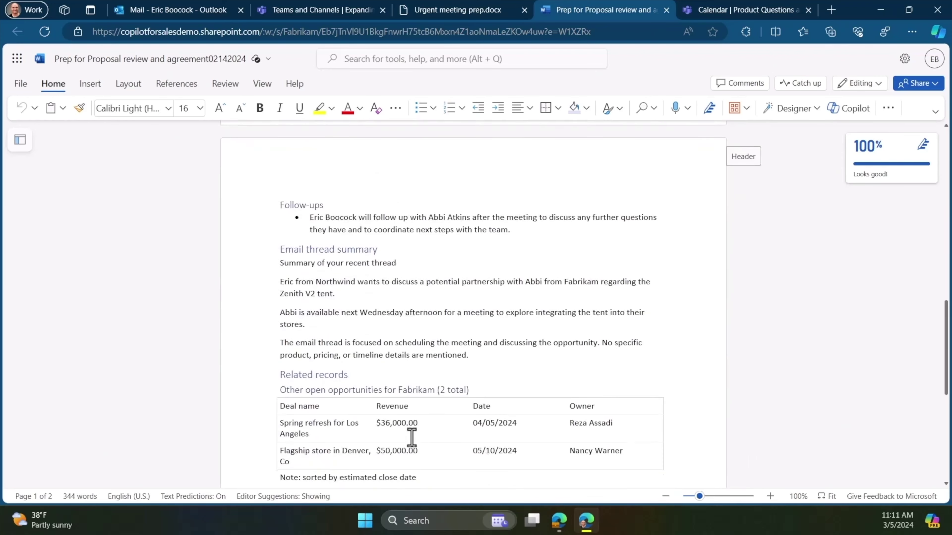
pyautogui.scroll(-2, 412, 438)
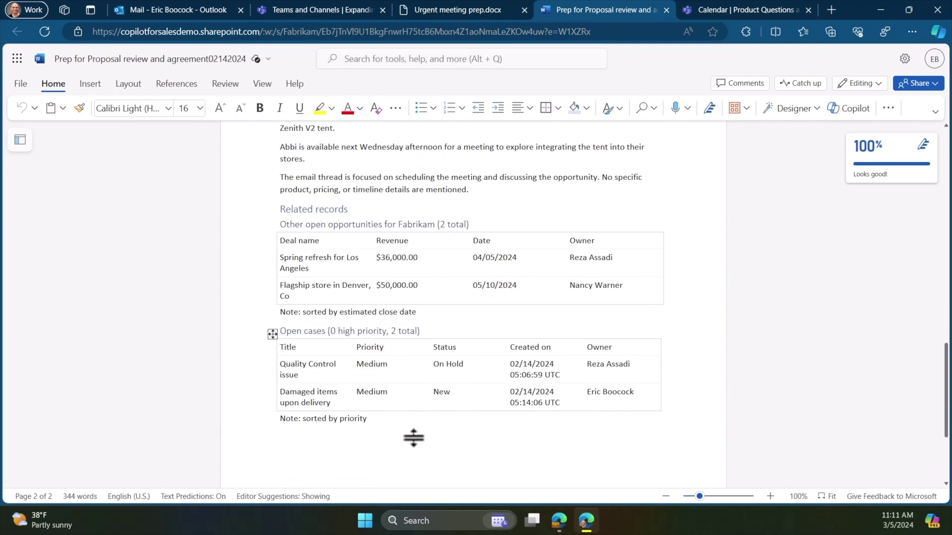
# In the Teams deal room's Urgent update draft, write that Fabrikam secured budget for Zenith V2, a customer call is scheduled, and to read the Meeting Prep doc
pyautogui.click(321, 15)
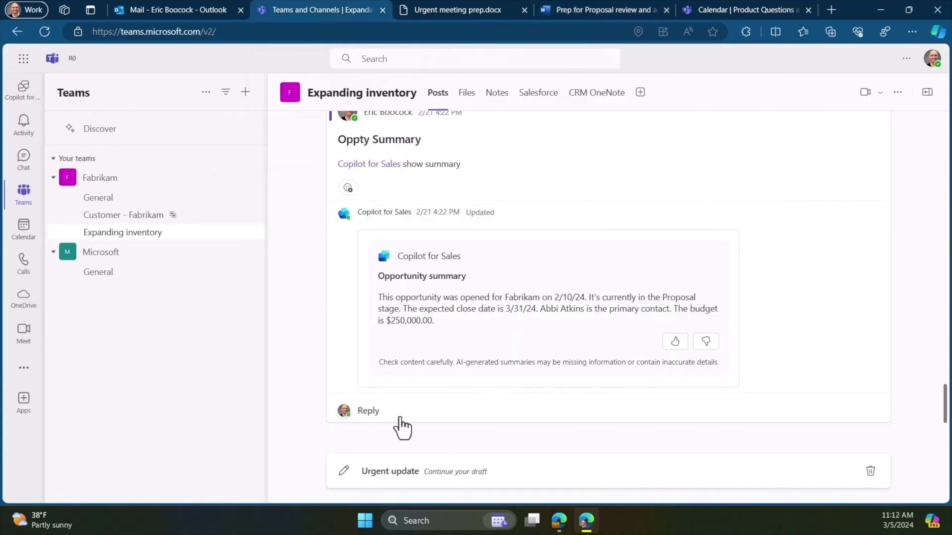
pyautogui.click(443, 484)
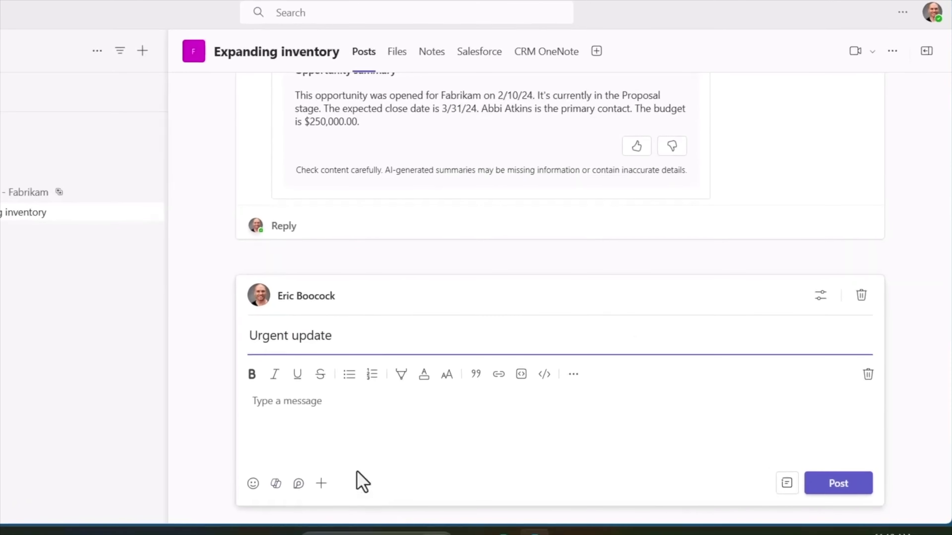
pyautogui.click(270, 401)
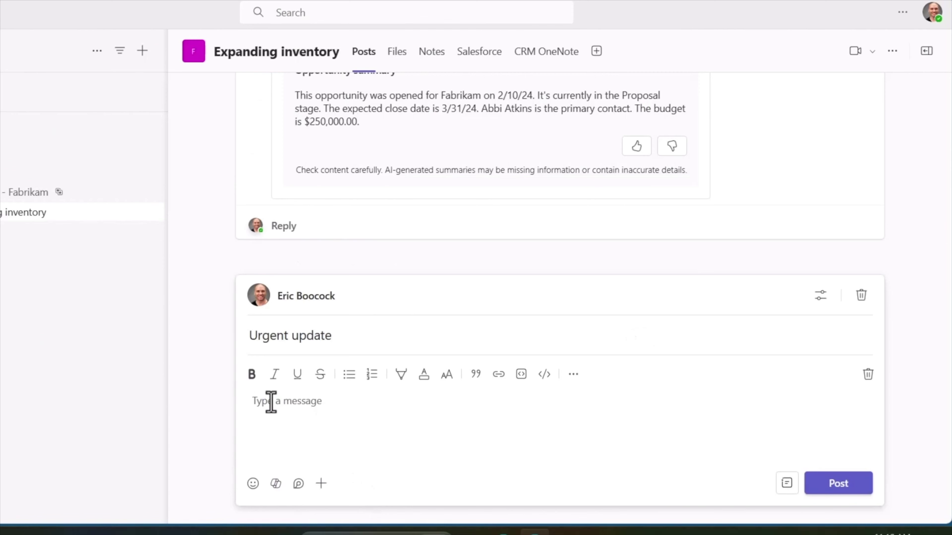
pyautogui.write('Hey Team, Abbi from Fabrikam has secured bud')
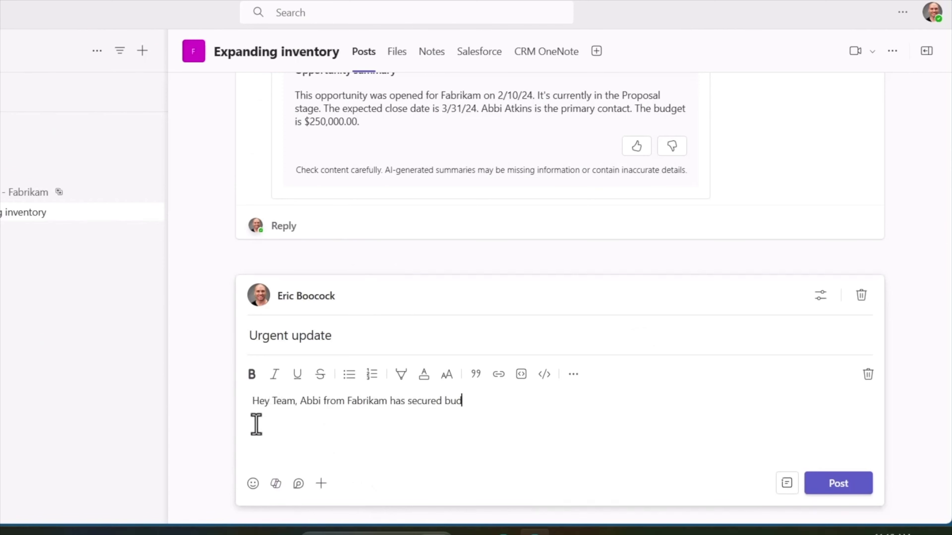
pyautogui.write('get and the Zenith V2 deal is on. We need to act ')
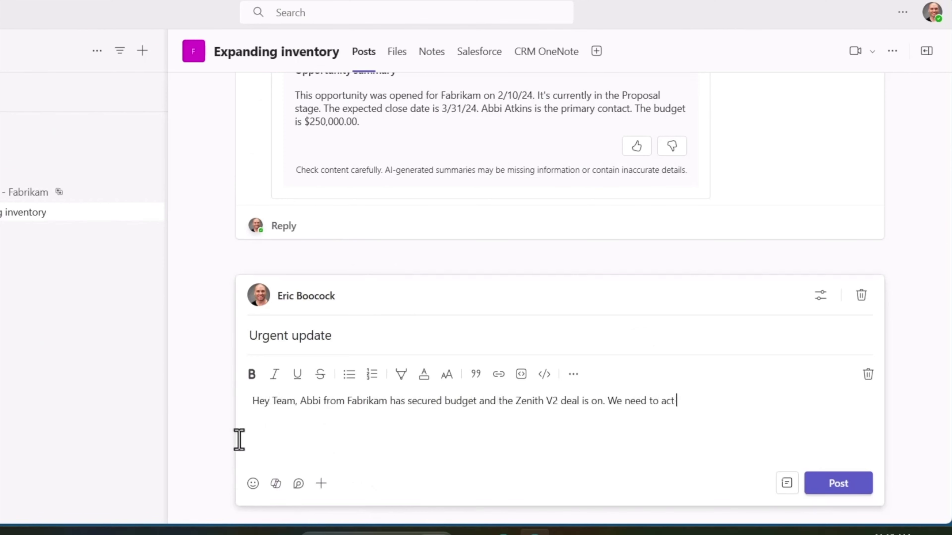
pyautogui.write('quick to close this Q. I scheduled a call for us all')
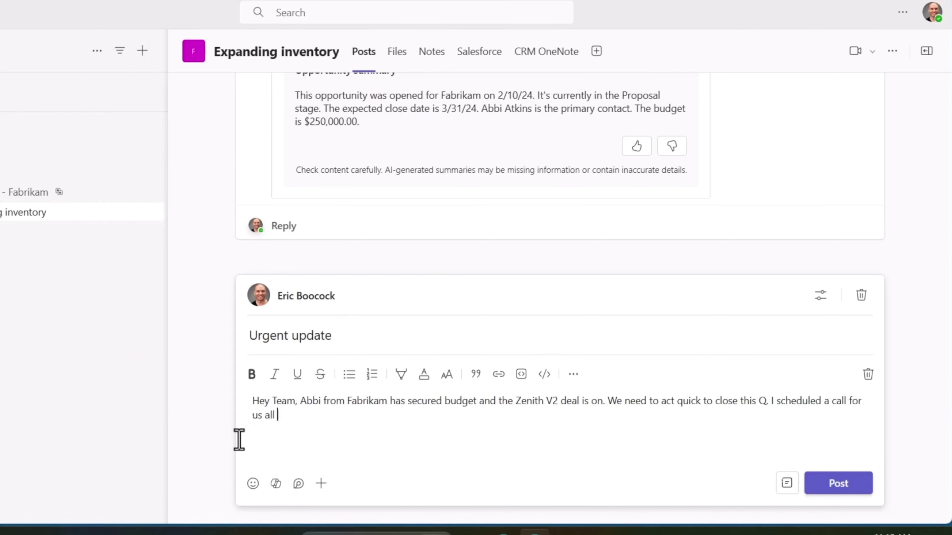
pyautogui.write(' to meet with Abbi. Check out the Meeting Prep doc')
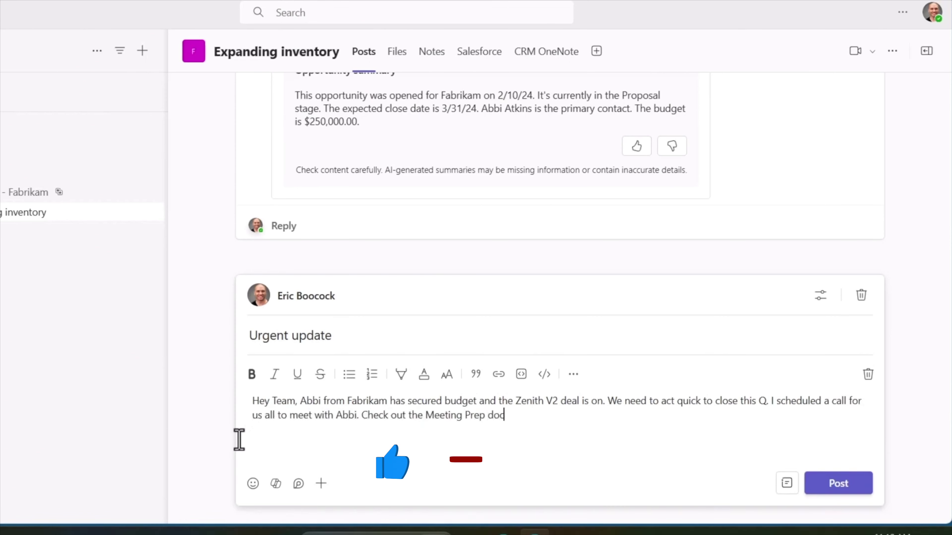
pyautogui.write(' to get caught up. See you on that call.')
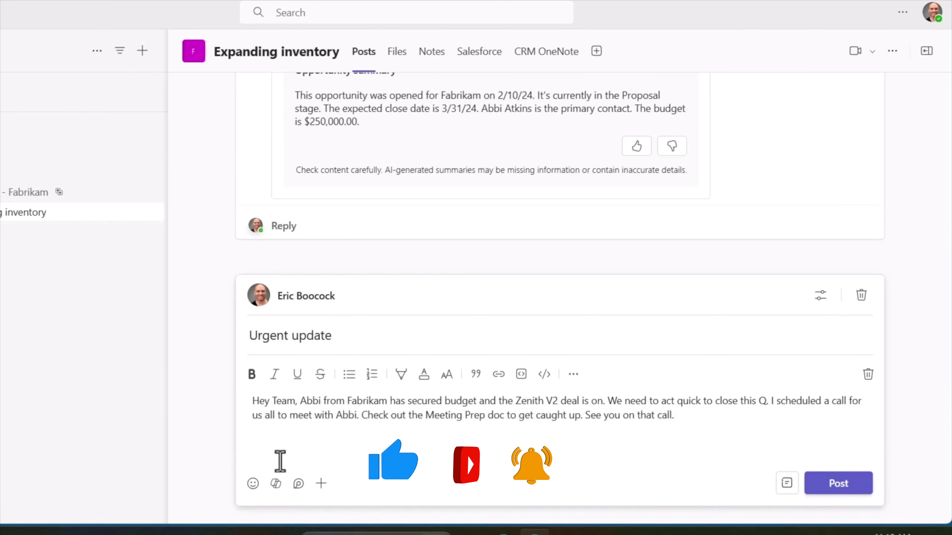
# Attach the most recently opened Prep for Proposal review and agreement document to the Urgent update and post it to the channel
pyautogui.click(321, 483)
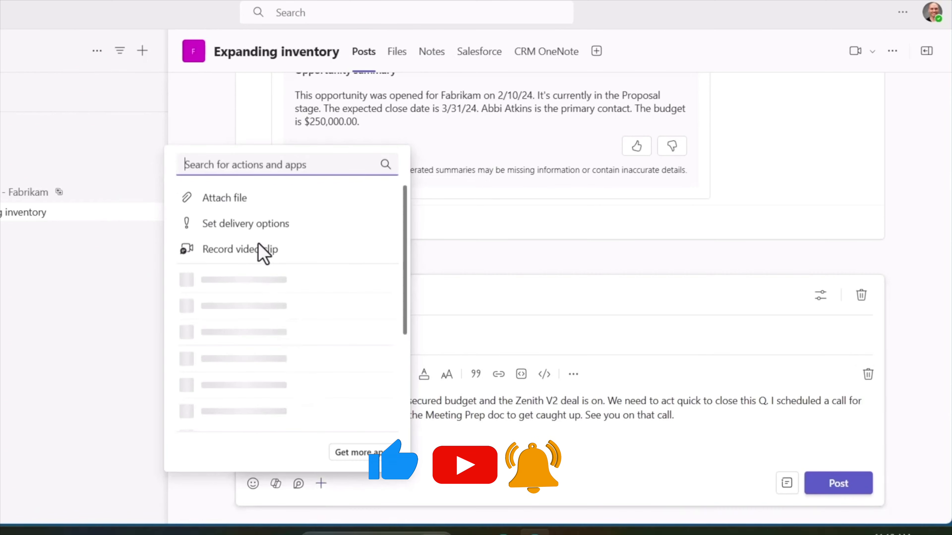
pyautogui.click(240, 201)
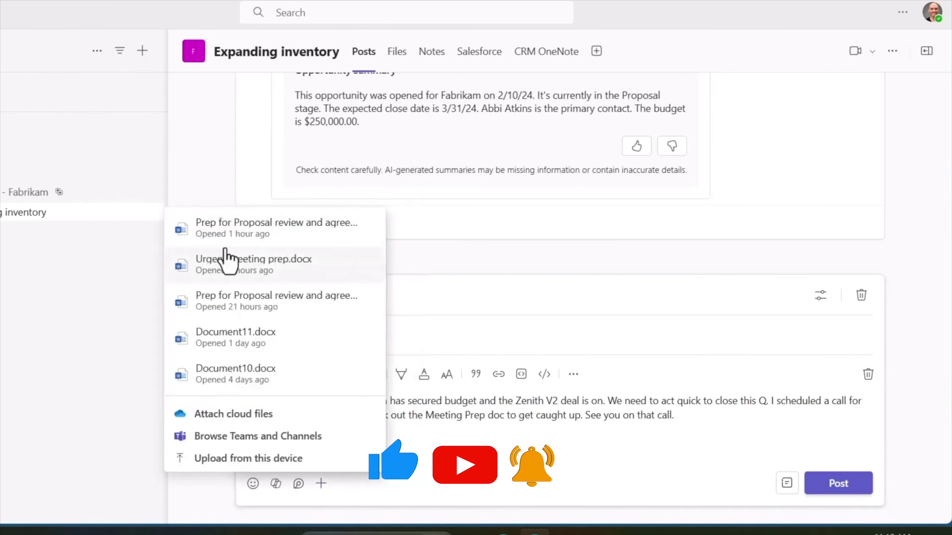
pyautogui.click(229, 237)
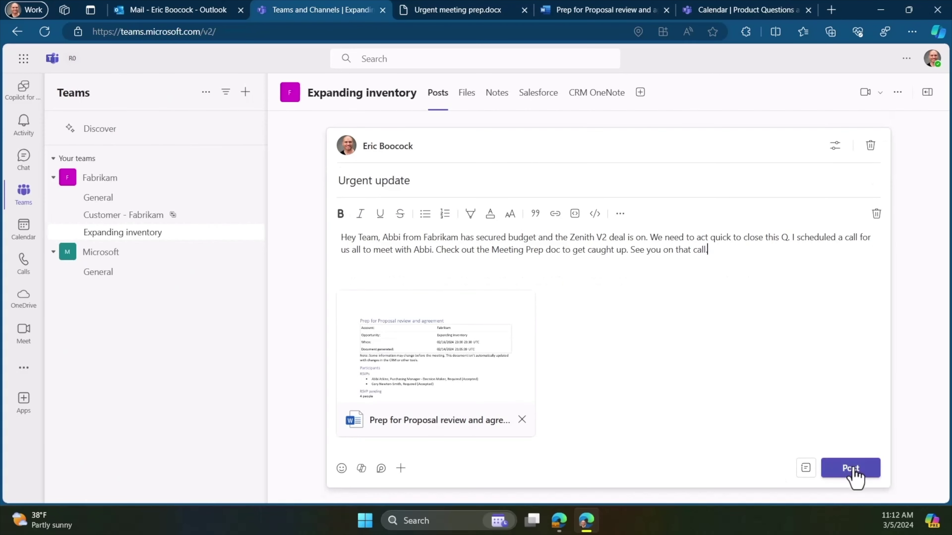
pyautogui.click(851, 469)
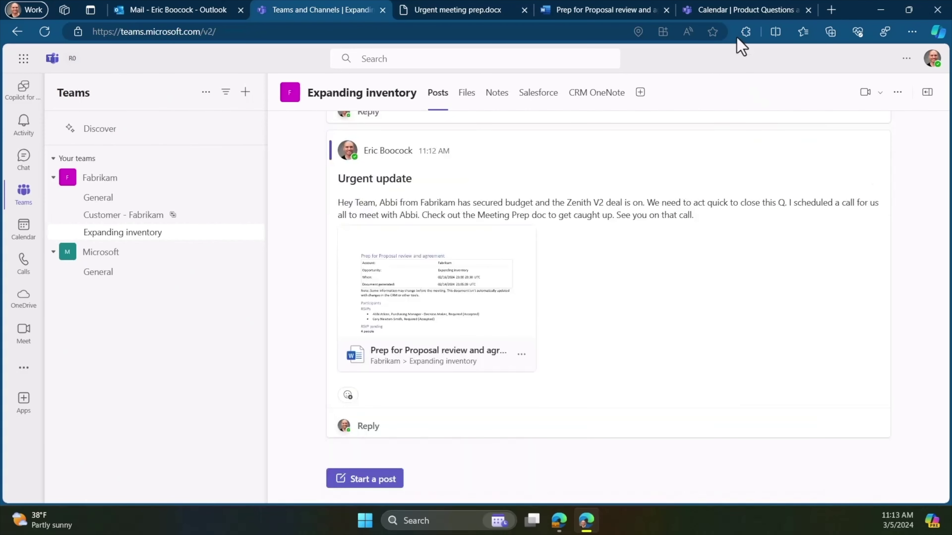
# From the Product Questions and Proposal Follow-Up recap, create Salesforce task "Create Proposal Update for Fabrikam", owned by the colleague named in the follow-up, due 16/02/2024
pyautogui.click(737, 11)
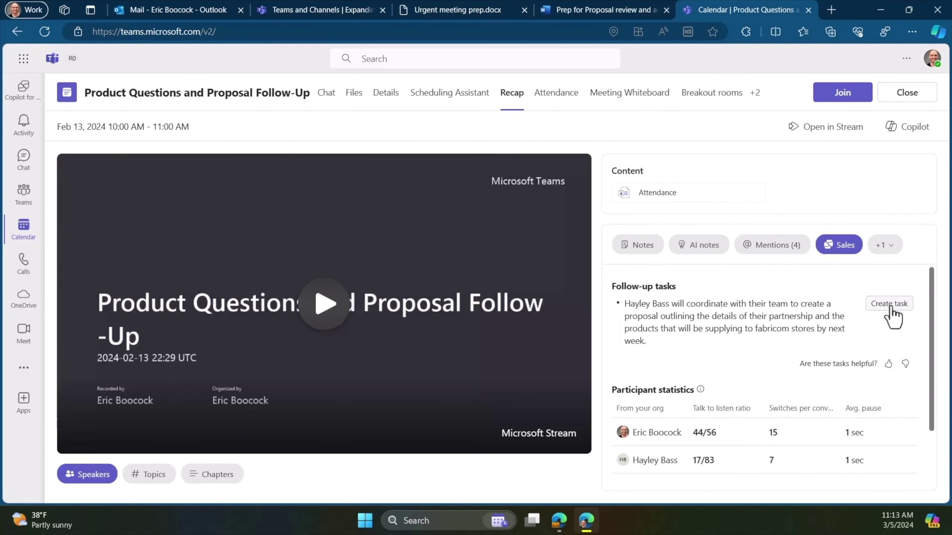
pyautogui.click(893, 277)
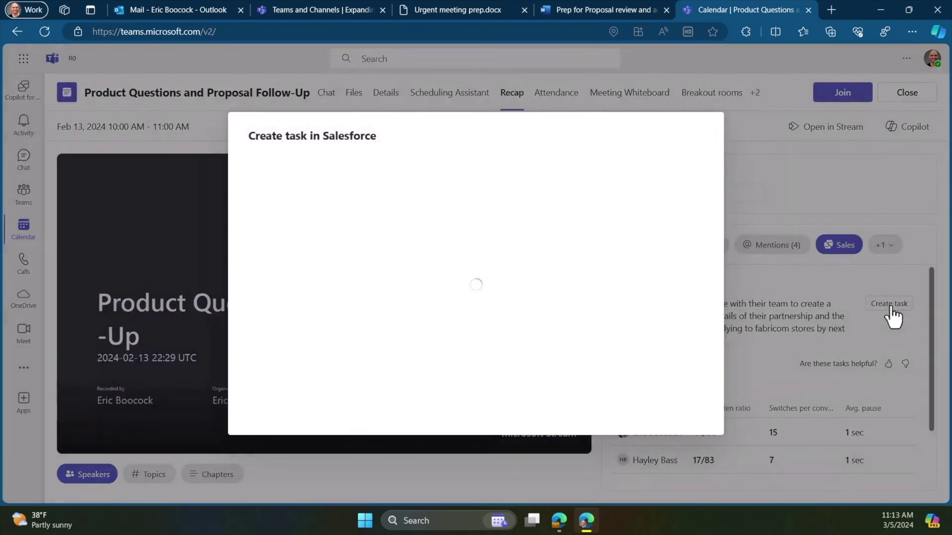
pyautogui.click(364, 182)
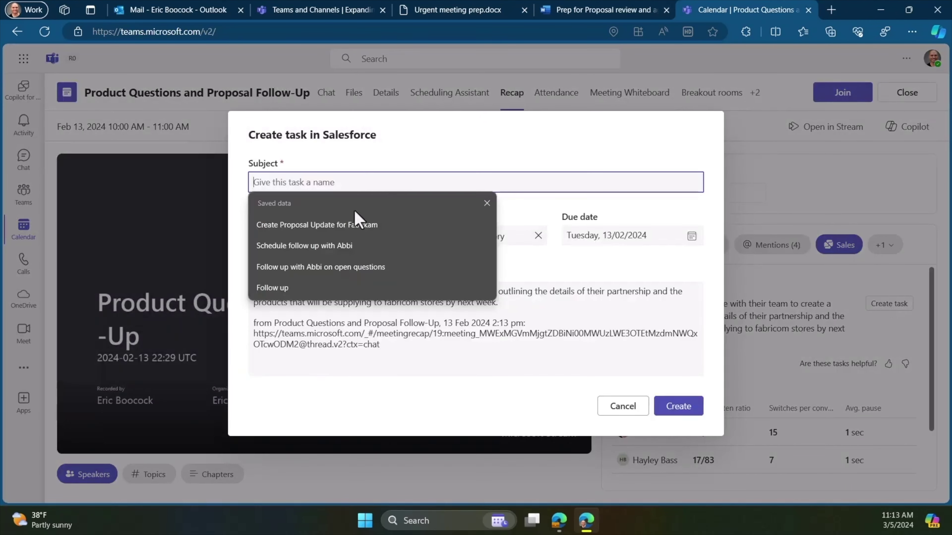
pyautogui.click(354, 225)
pyautogui.click(344, 236)
pyautogui.write('hay')
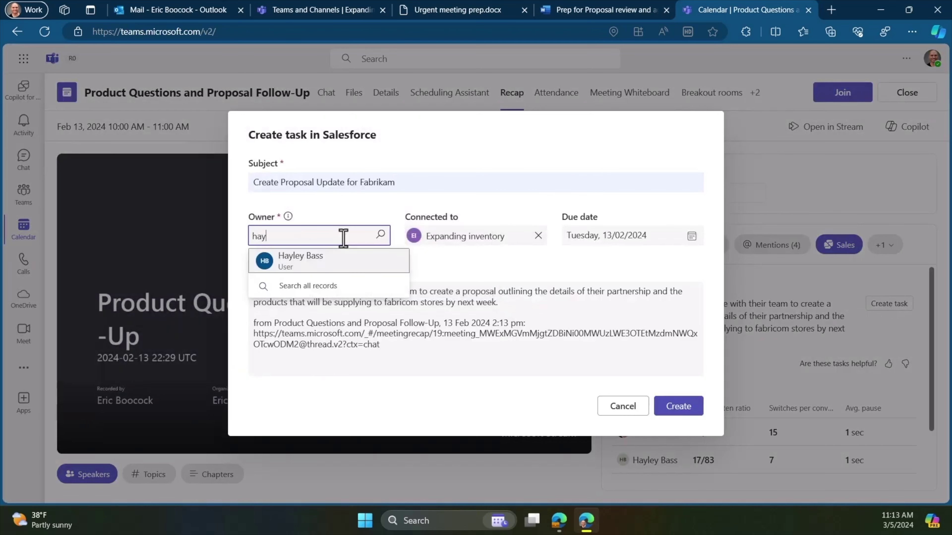
pyautogui.click(344, 260)
pyautogui.click(691, 235)
pyautogui.click(669, 335)
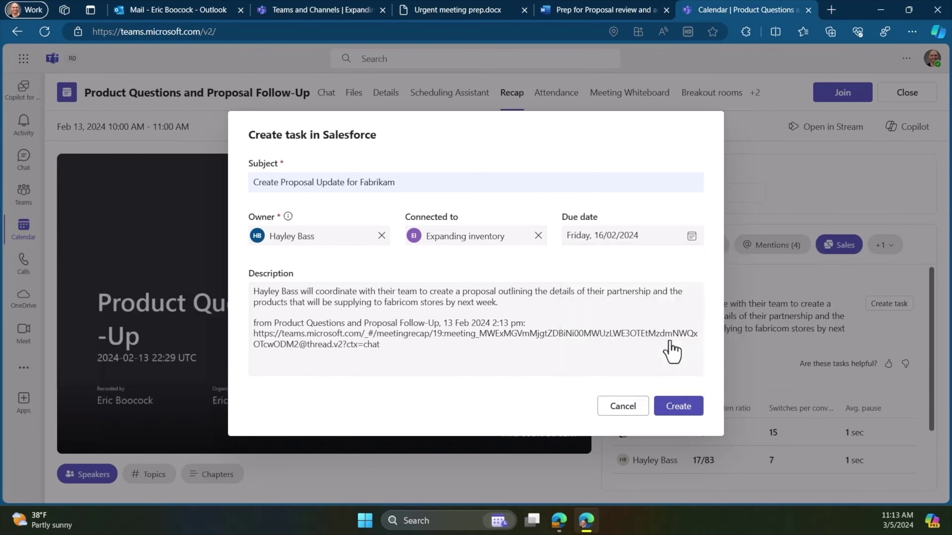
pyautogui.click(679, 407)
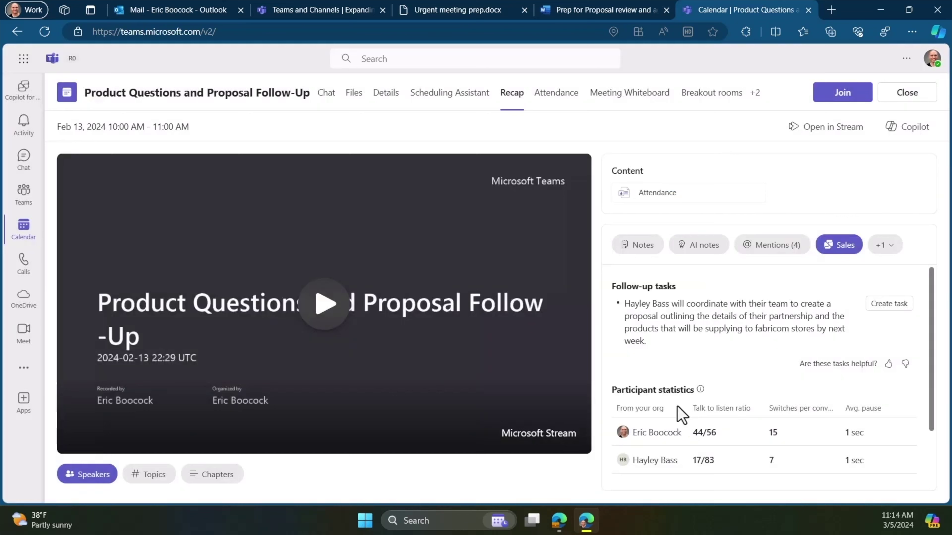
# Examine the AI-generated meeting notes and follow-up tasks in the Product Questions and Proposal Follow-Up recap
pyautogui.click(696, 248)
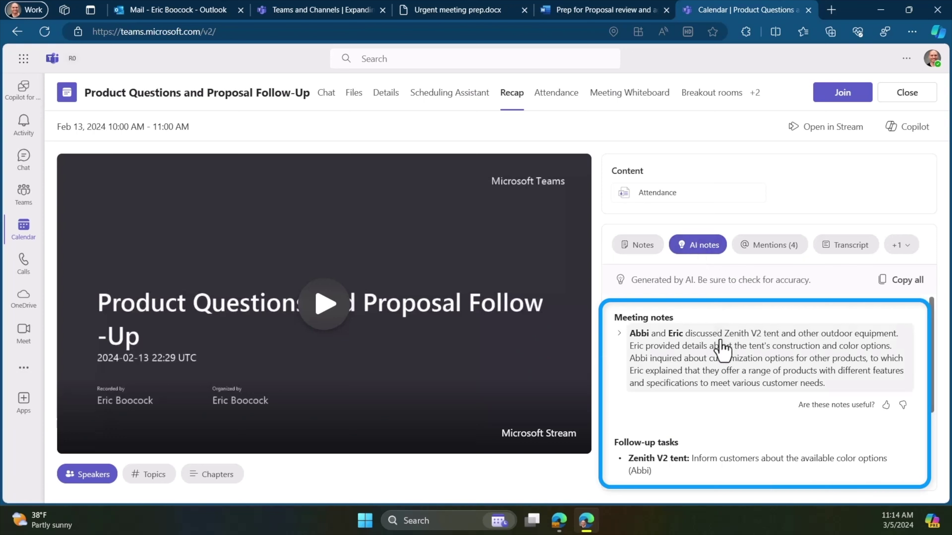
pyautogui.scroll(-2, 761, 414)
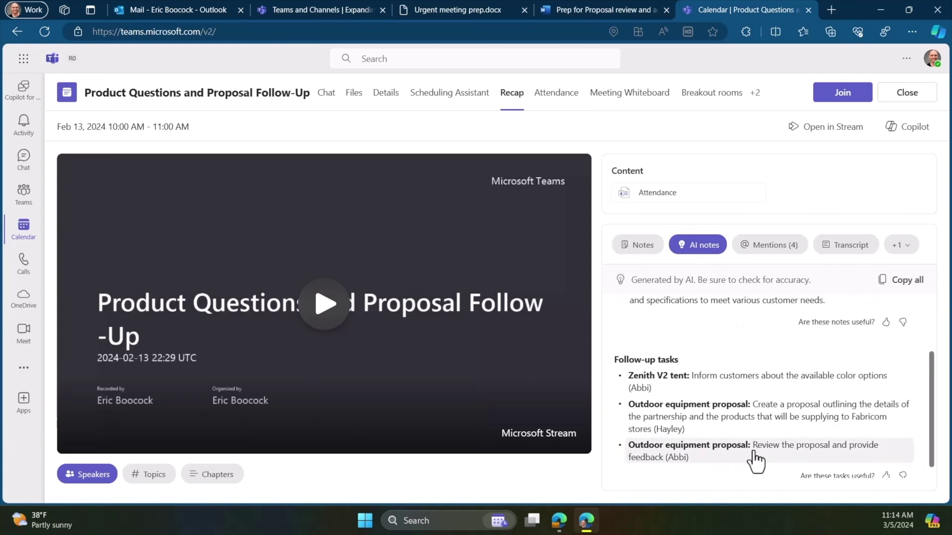
pyautogui.scroll(2, 740, 350)
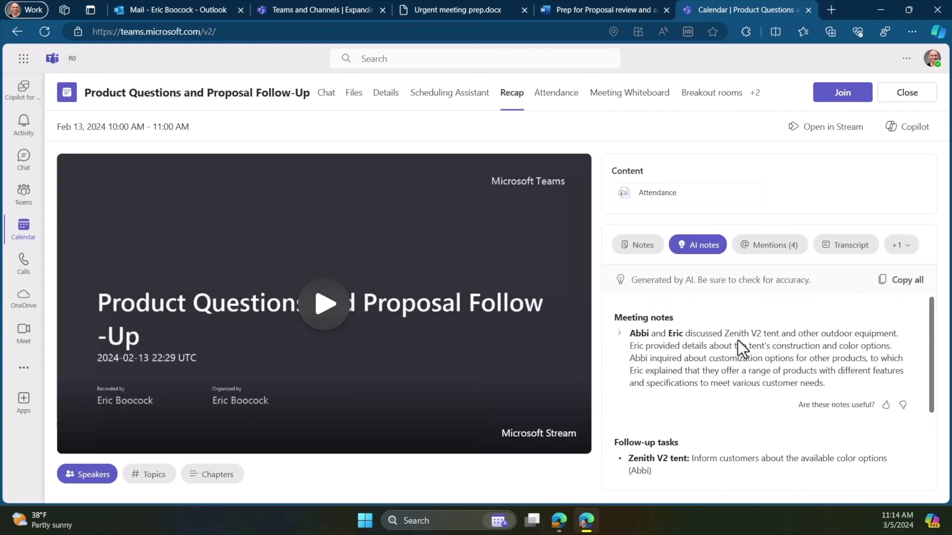